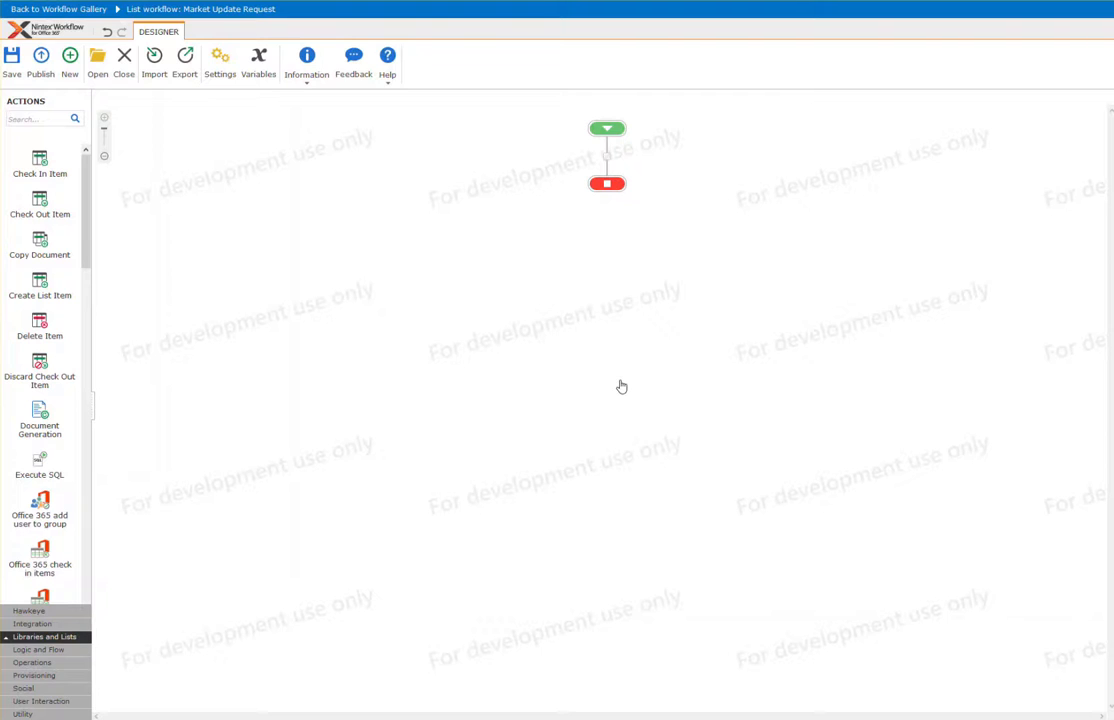
Add a Web Request action between the workflow's start and end, and open its configuration
{"action": "left_click", "coordinate": [49, 117]}
{"action": "type", "text": "web re"}
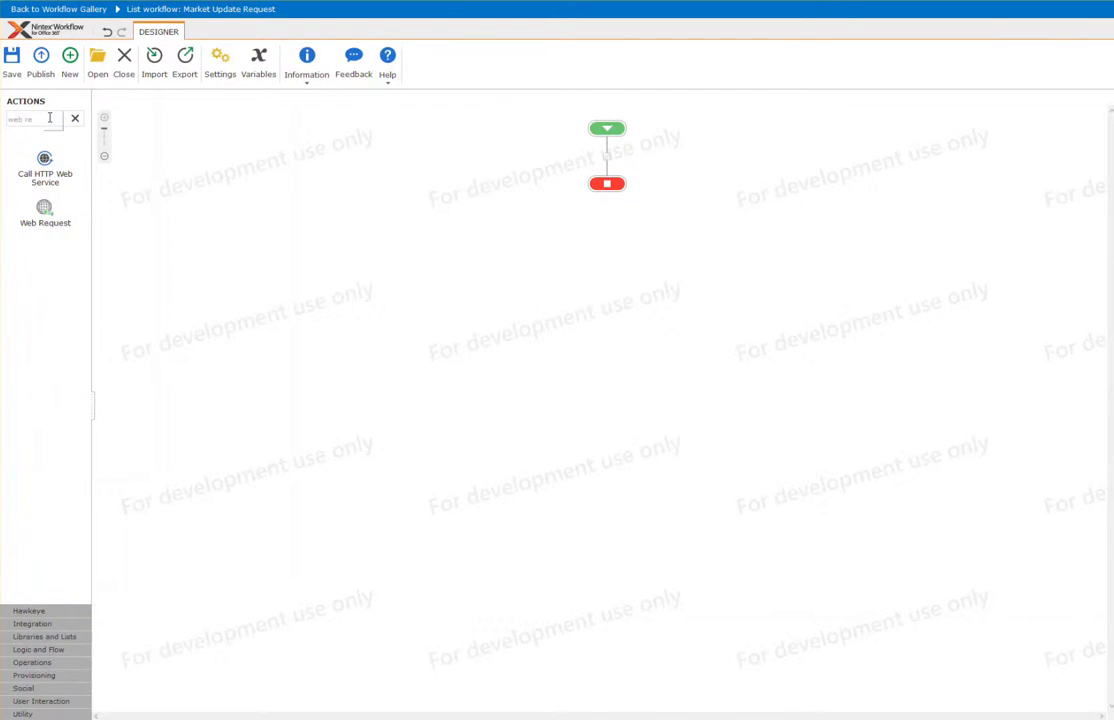
{"action": "left_click_drag", "start_coordinate": [55, 162], "coordinate": [604, 154]}
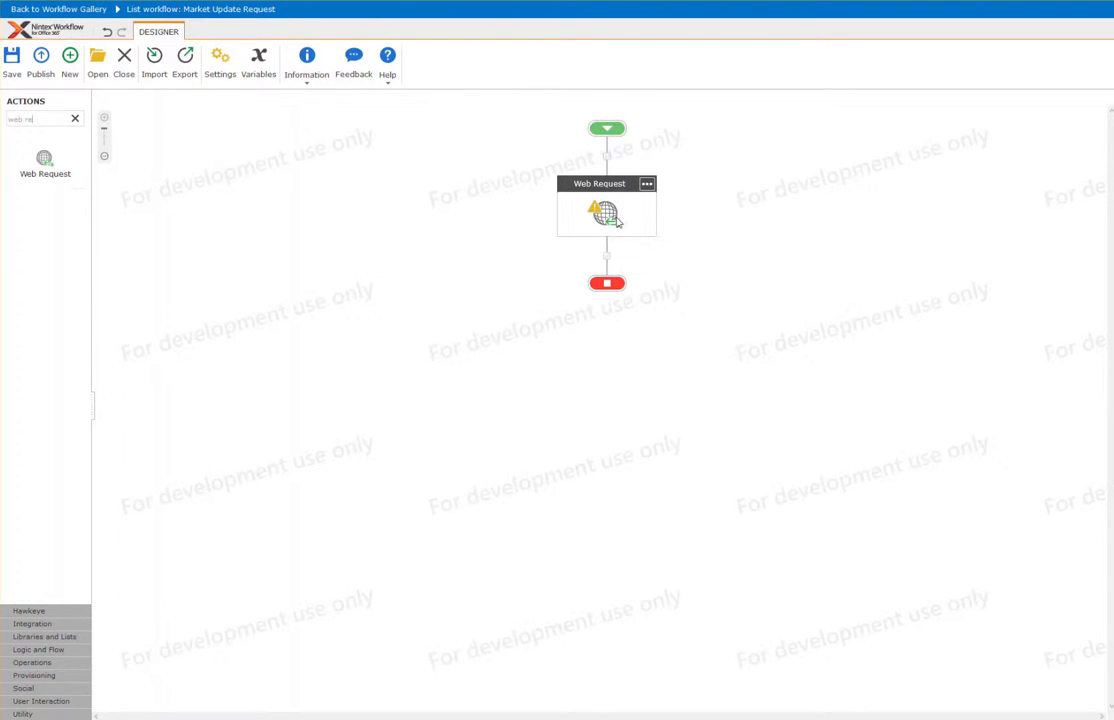
{"action": "double_click", "coordinate": [604, 214]}
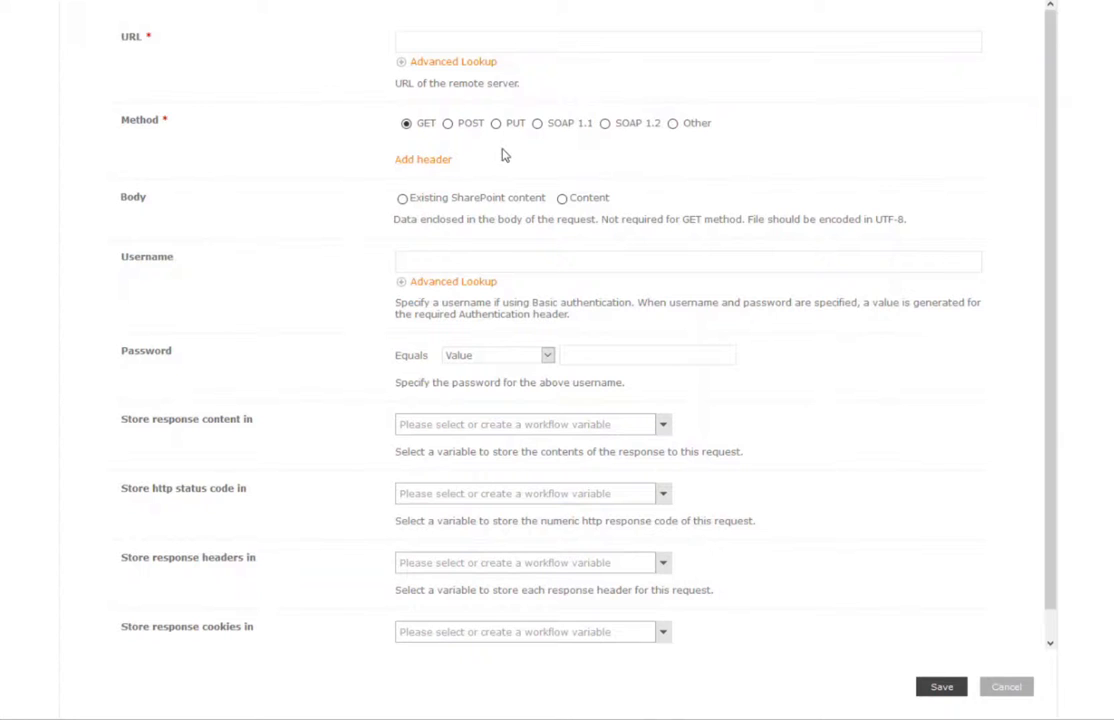
Look through the Web Request's POST, PUT, SOAP 1.1 and SOAP 1.2 method options, then return to GET
{"action": "left_click", "coordinate": [449, 124]}
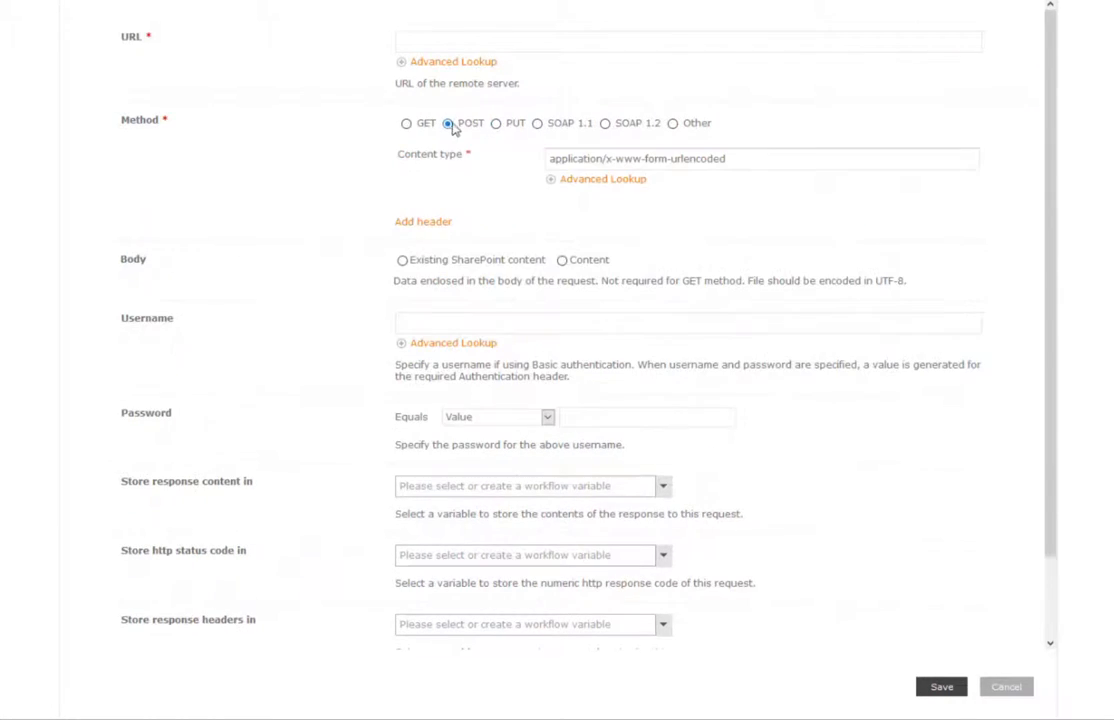
{"action": "left_click", "coordinate": [497, 126]}
{"action": "left_click", "coordinate": [538, 125]}
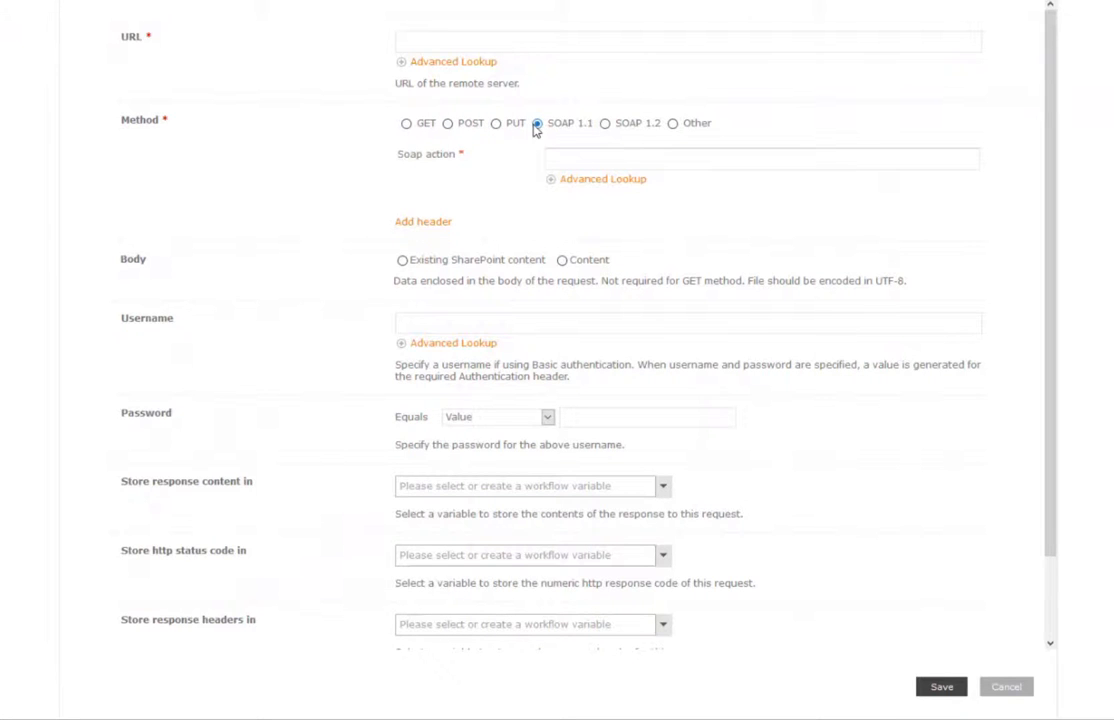
{"action": "left_click", "coordinate": [606, 126]}
{"action": "left_click", "coordinate": [407, 125]}
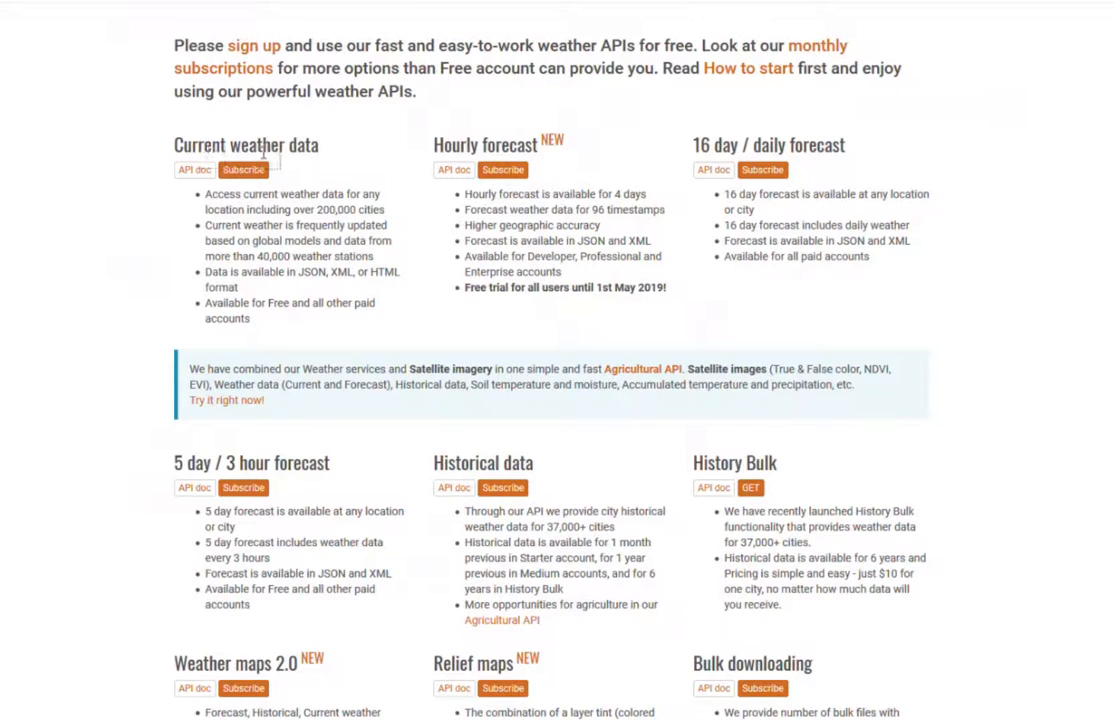
Open OpenWeatherMap's API documentation for current weather data and examine the call formats, parameters, and JSON and XML response examples
{"action": "left_click", "coordinate": [184, 174]}
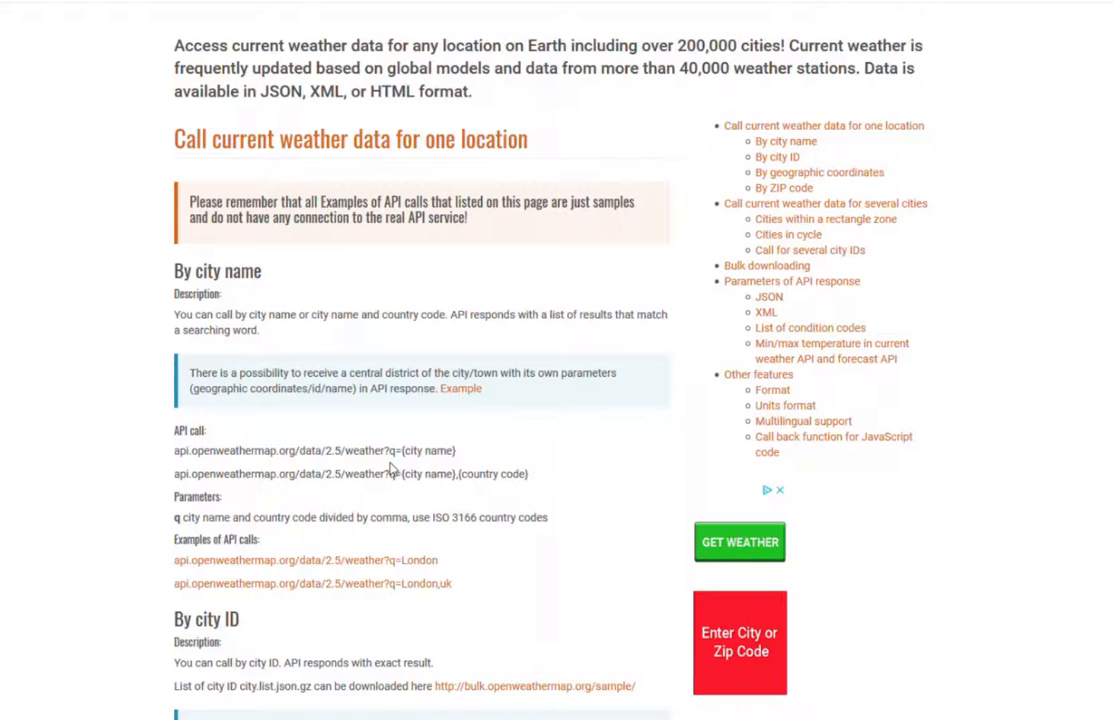
{"action": "scroll", "coordinate": [391, 470], "scroll_direction": "down", "scroll_amount": 5}
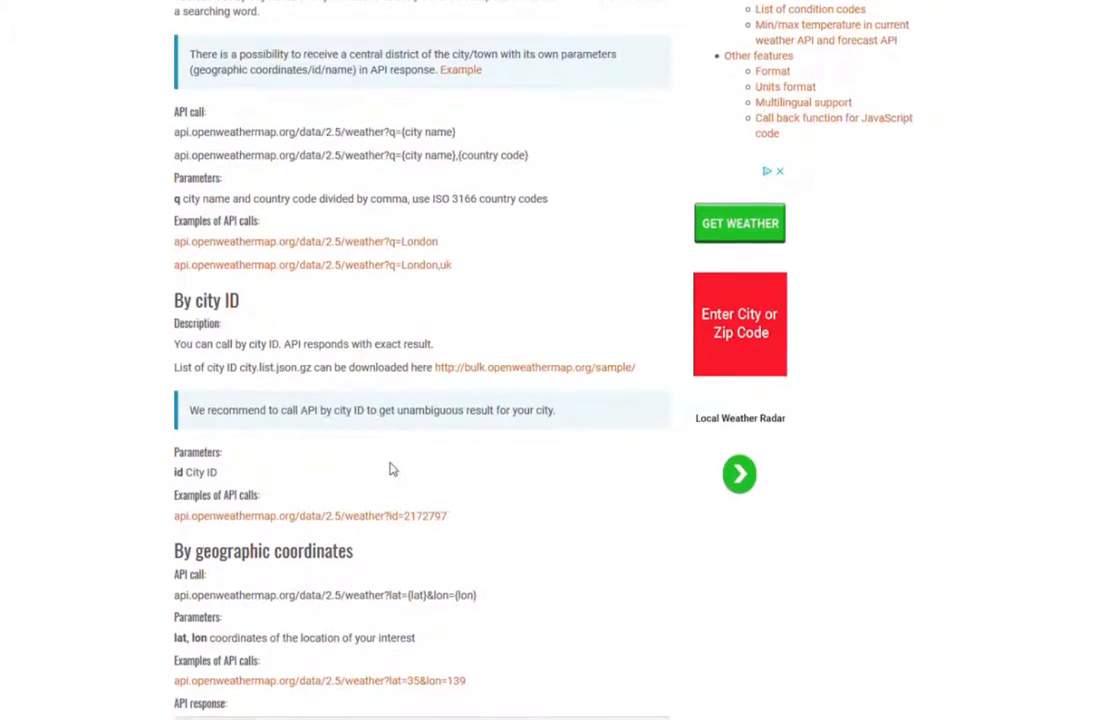
{"action": "scroll", "coordinate": [391, 470], "scroll_direction": "down", "scroll_amount": 5}
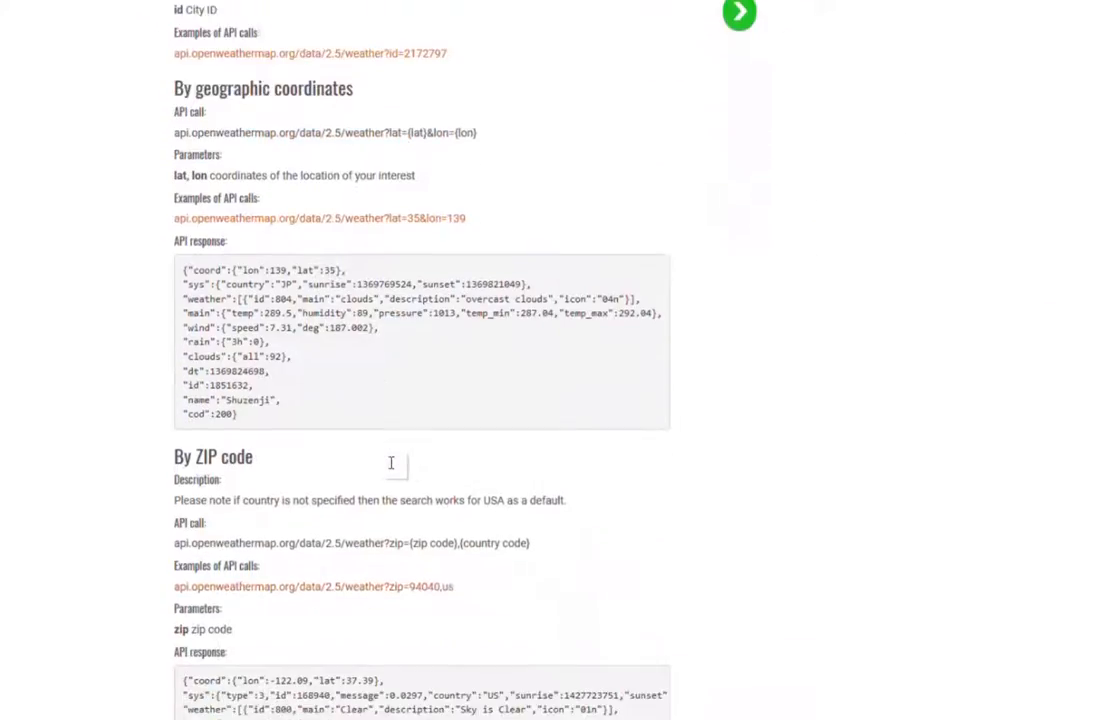
{"action": "scroll", "coordinate": [391, 465], "scroll_direction": "down", "scroll_amount": 4}
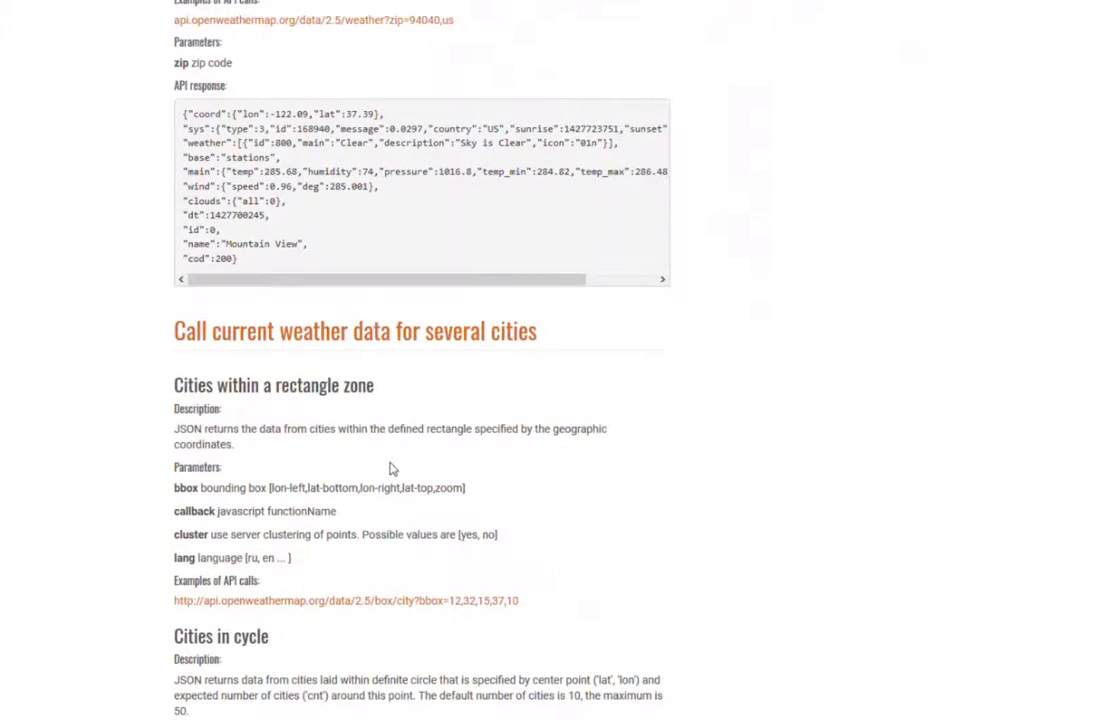
{"action": "scroll", "coordinate": [391, 470], "scroll_direction": "down", "scroll_amount": 8}
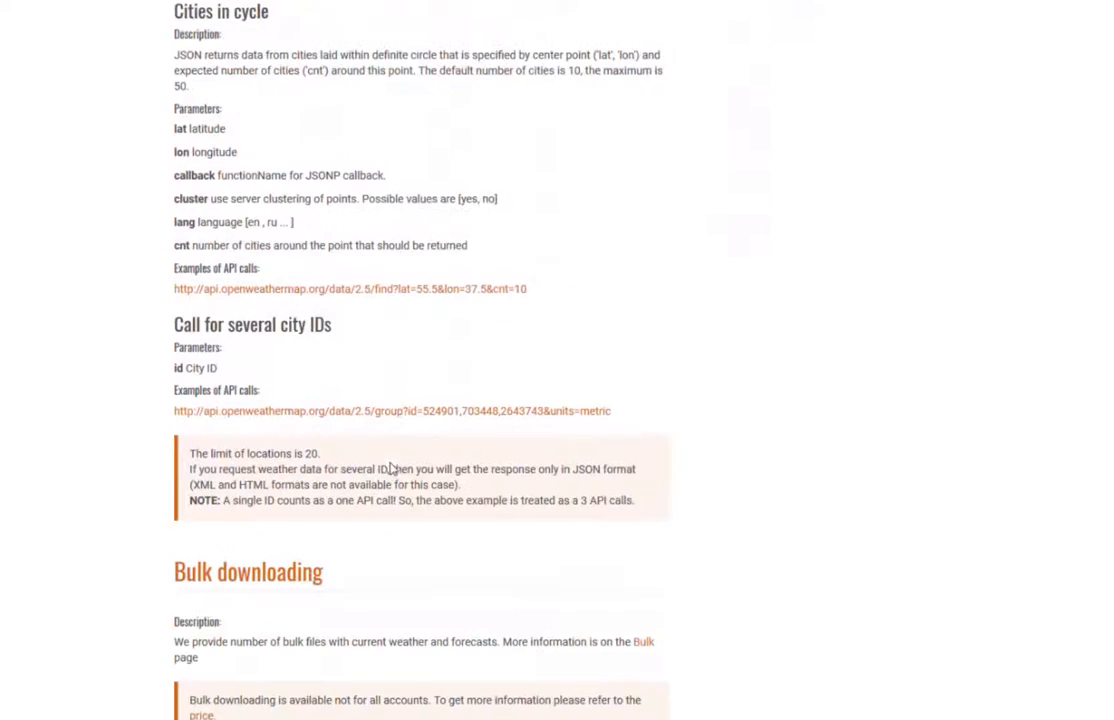
{"action": "scroll", "coordinate": [391, 465], "scroll_direction": "down", "scroll_amount": 8}
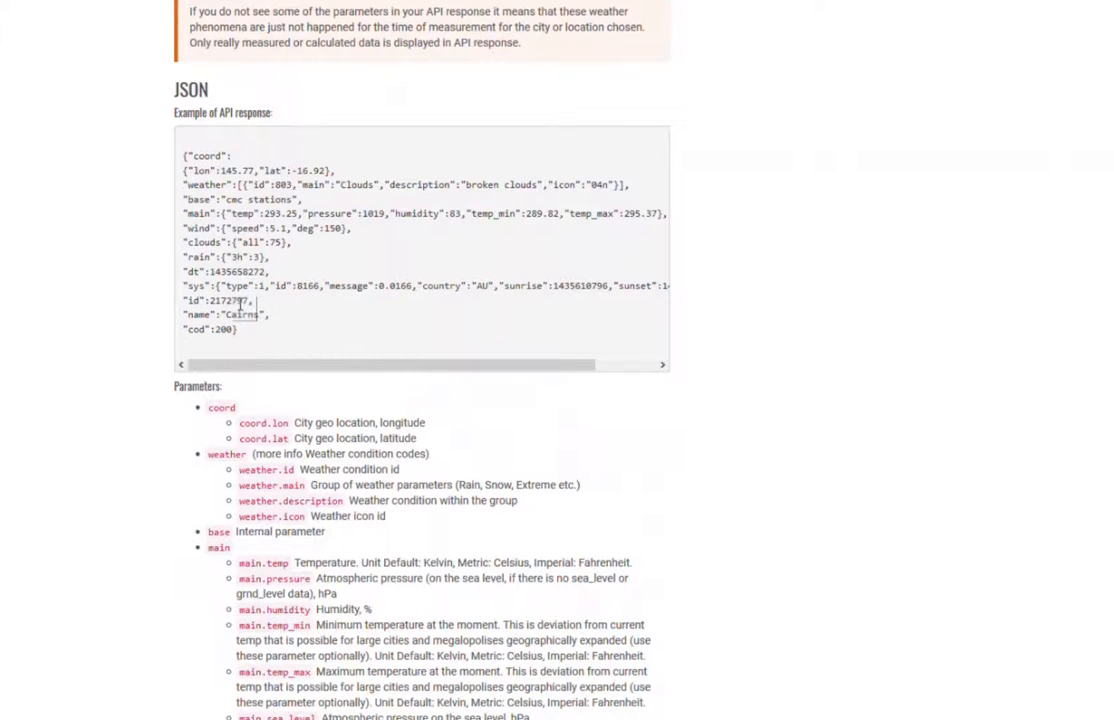
{"action": "scroll", "coordinate": [241, 300], "scroll_direction": "down", "scroll_amount": 9}
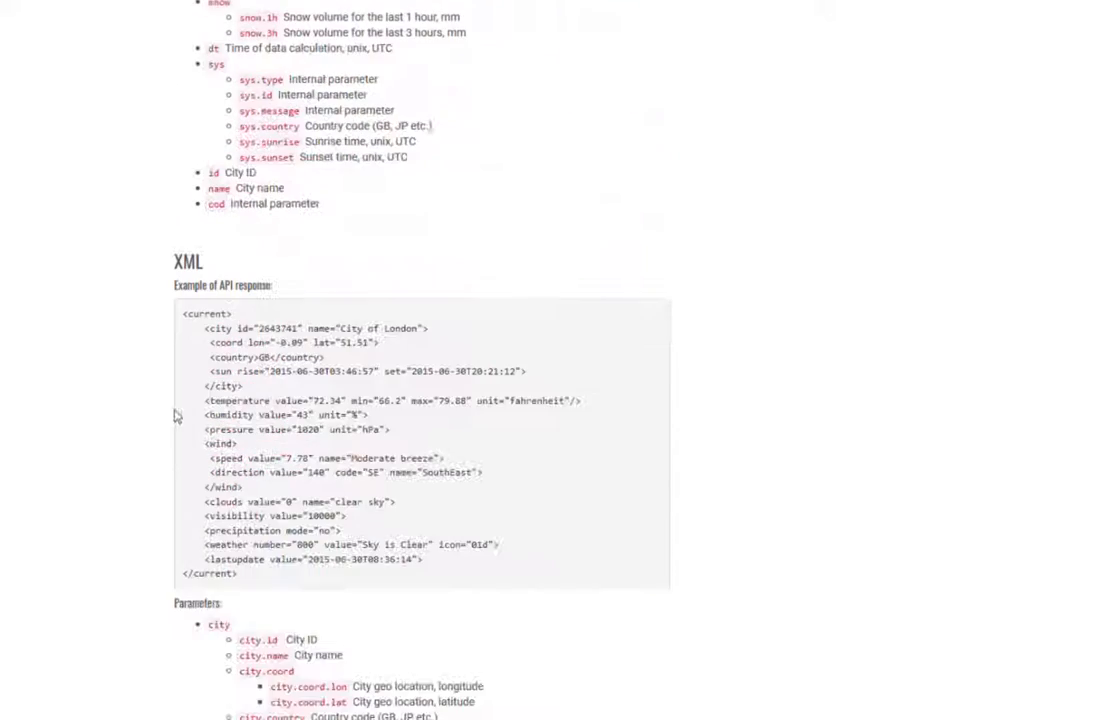
{"action": "scroll", "coordinate": [236, 458], "scroll_direction": "down", "scroll_amount": 6}
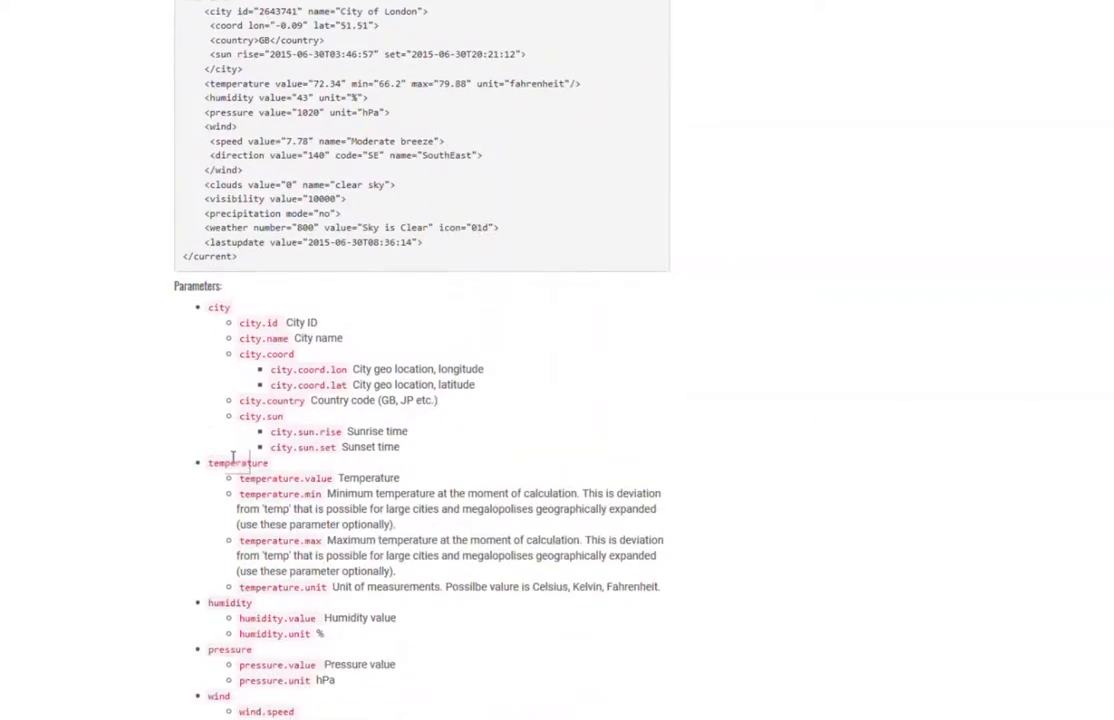
{"action": "scroll", "coordinate": [236, 458], "scroll_direction": "down", "scroll_amount": 3}
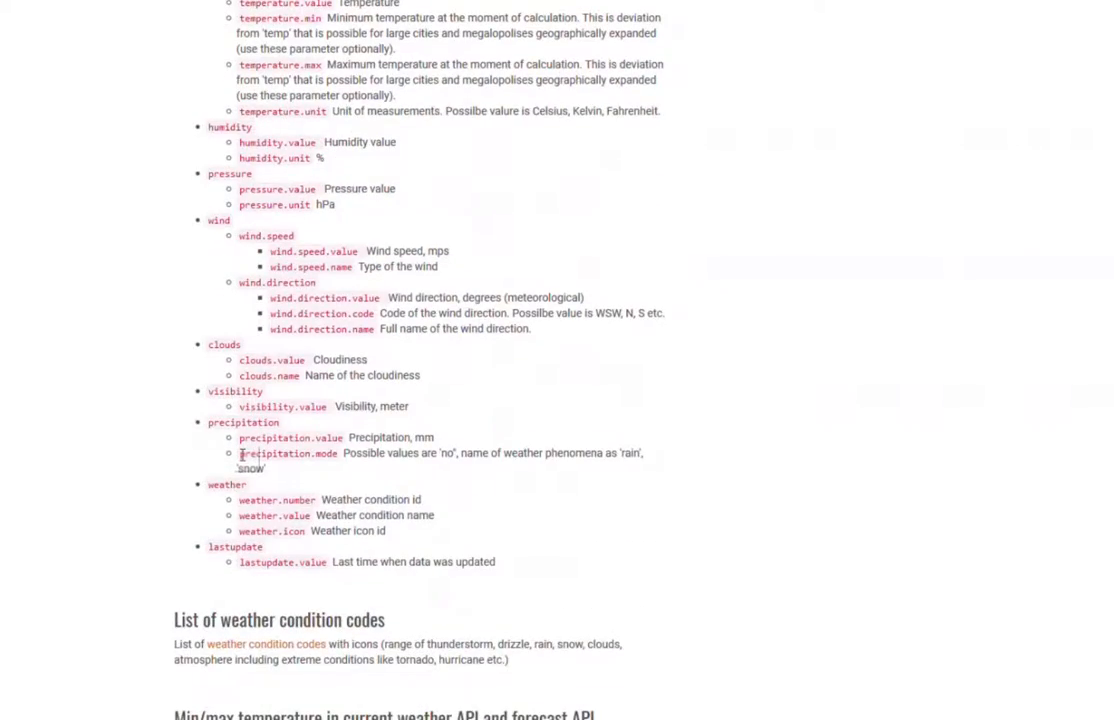
{"action": "scroll", "coordinate": [241, 458], "scroll_direction": "up", "scroll_amount": 20}
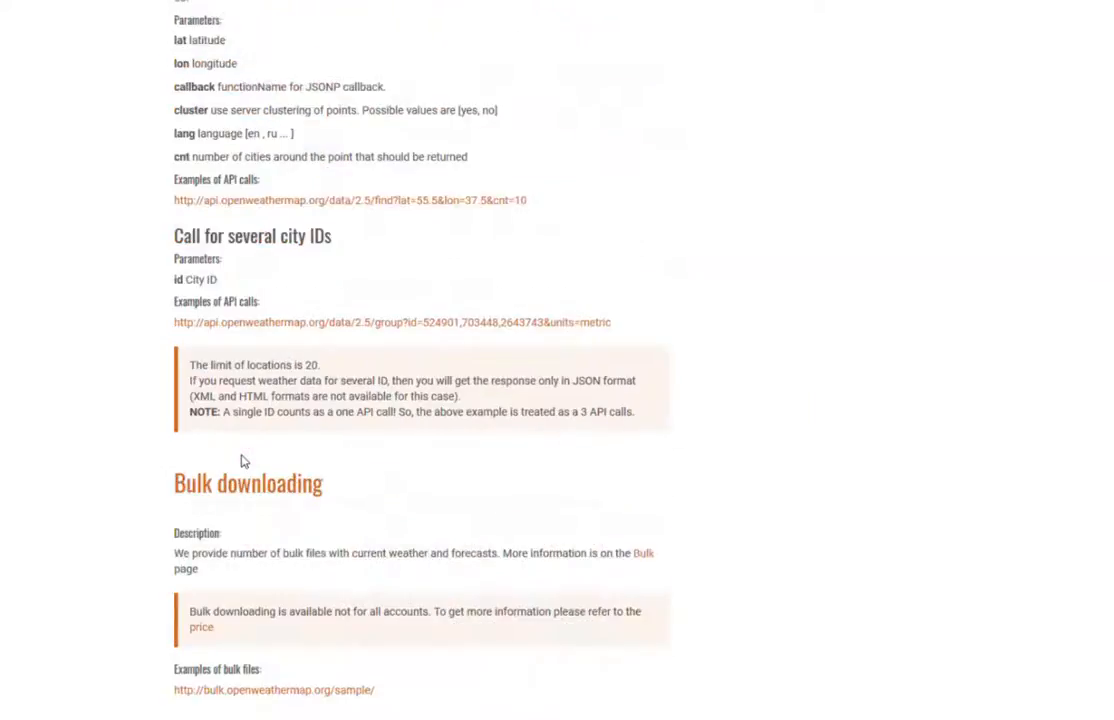
{"action": "scroll", "coordinate": [243, 459], "scroll_direction": "up", "scroll_amount": 20}
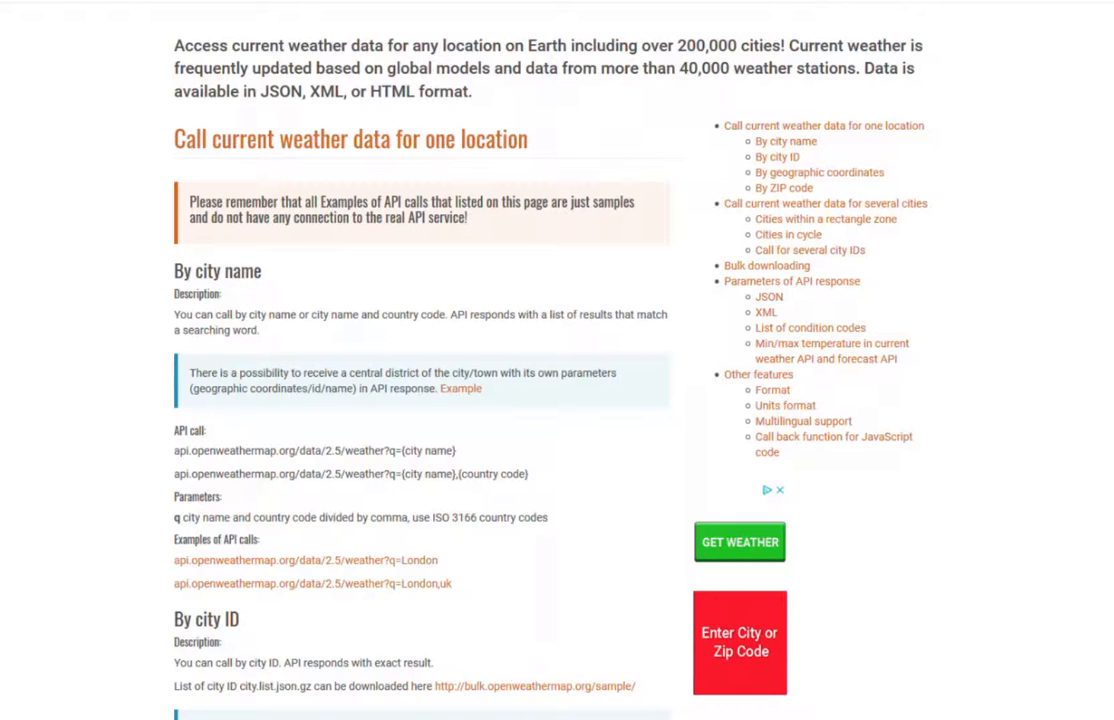
{"action": "scroll", "coordinate": [368, 288], "scroll_direction": "down", "scroll_amount": 4}
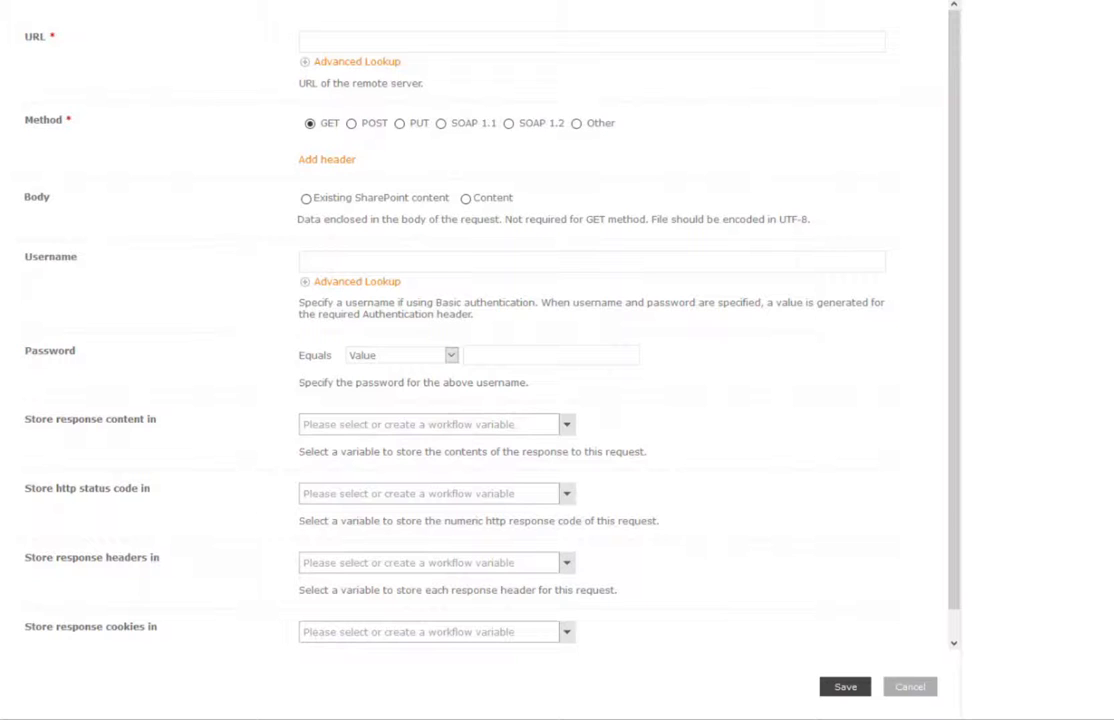
{"action": "left_click", "coordinate": [338, 45]}
{"action": "type", "text": "http://api.openweathermap.org/data/2.5/weather"}
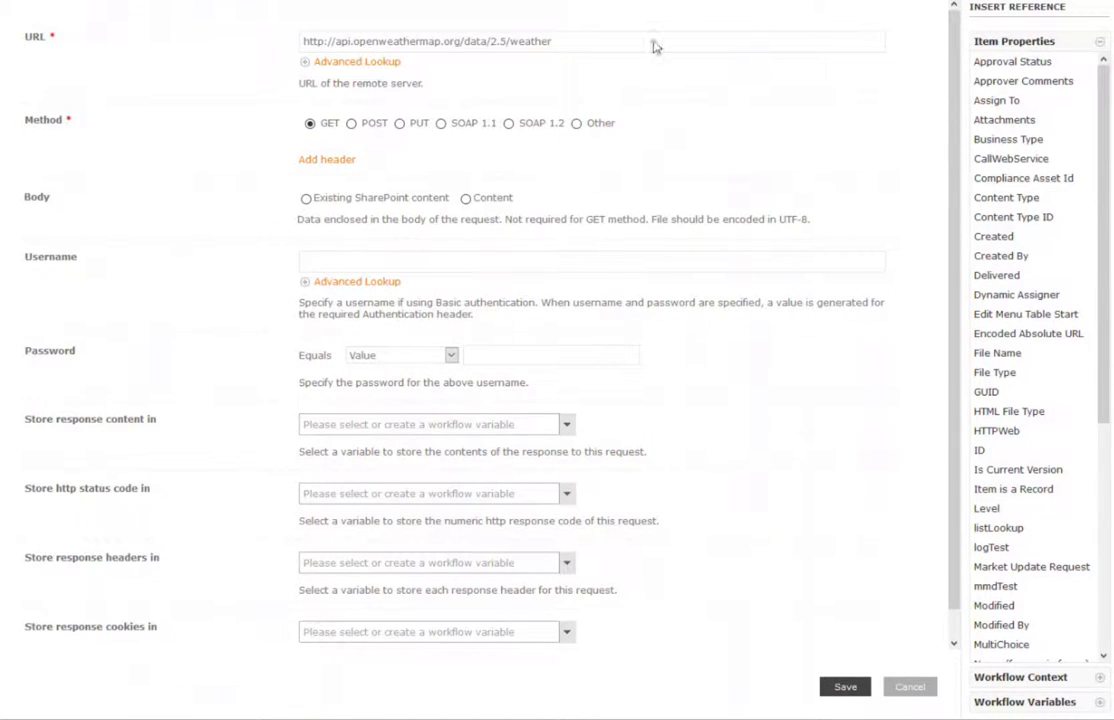
{"action": "type", "text": "q=Seattle"}
{"action": "type", "text": "&mode=xml"}
{"action": "type", "text": "&APPID="}
{"action": "key", "text": "ctrl+v"}
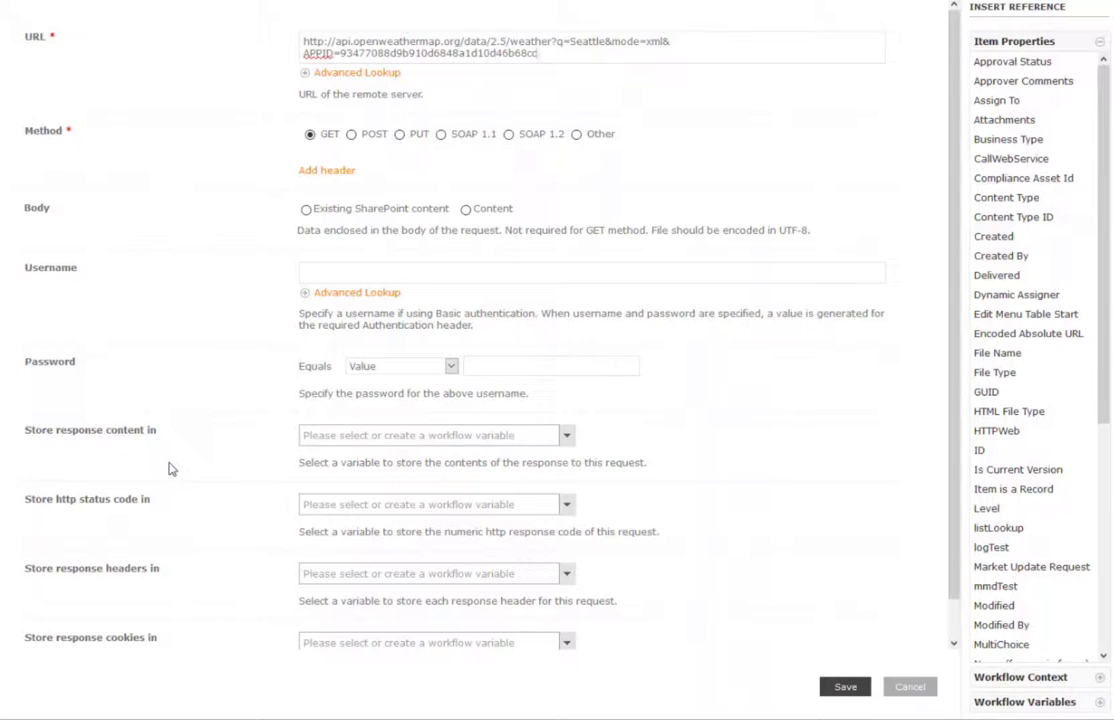
Store the Web Request's response content in the txtResponse variable and save the action
{"action": "left_click", "coordinate": [568, 440]}
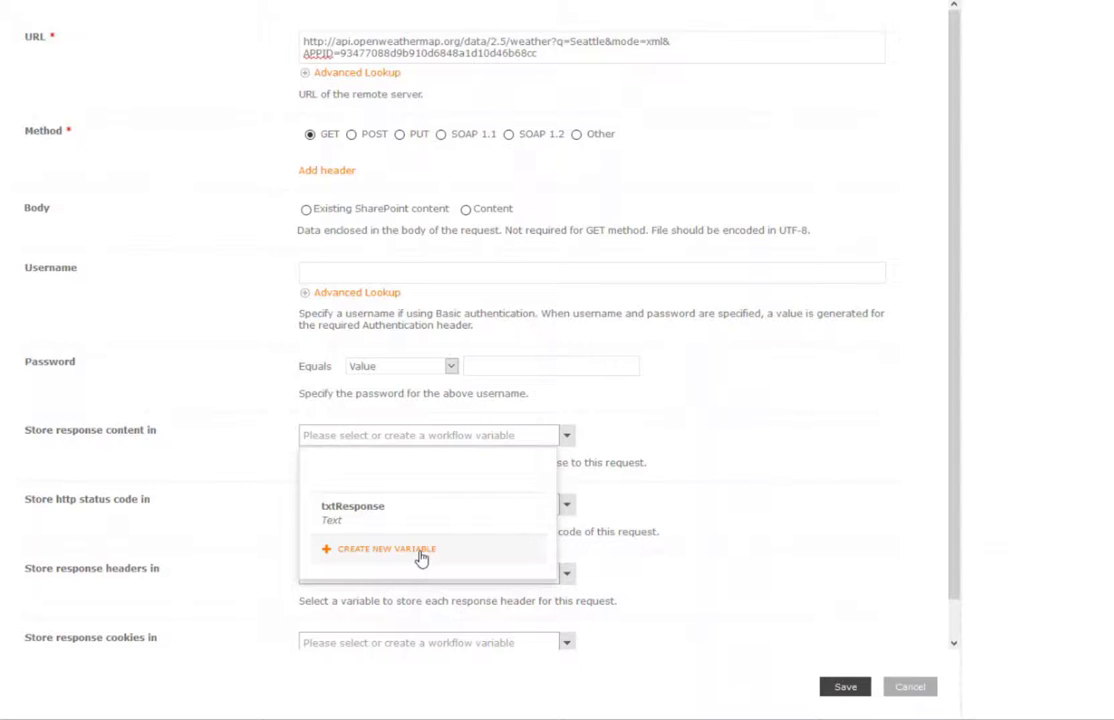
{"action": "left_click", "coordinate": [426, 504]}
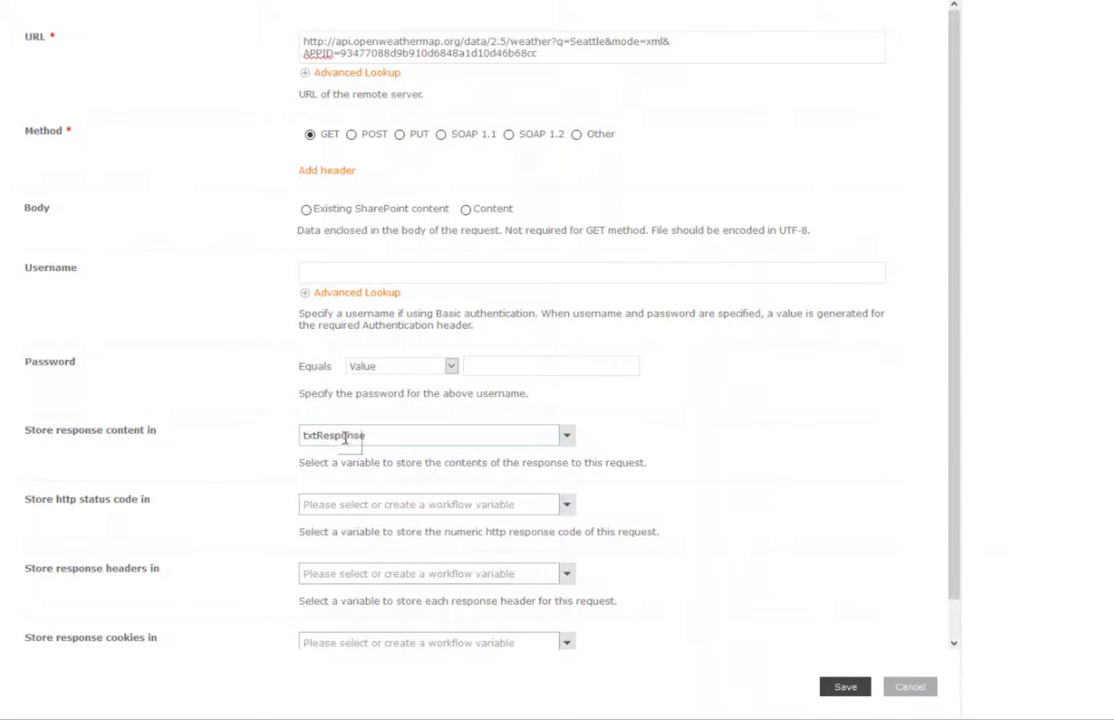
{"action": "left_click", "coordinate": [846, 690]}
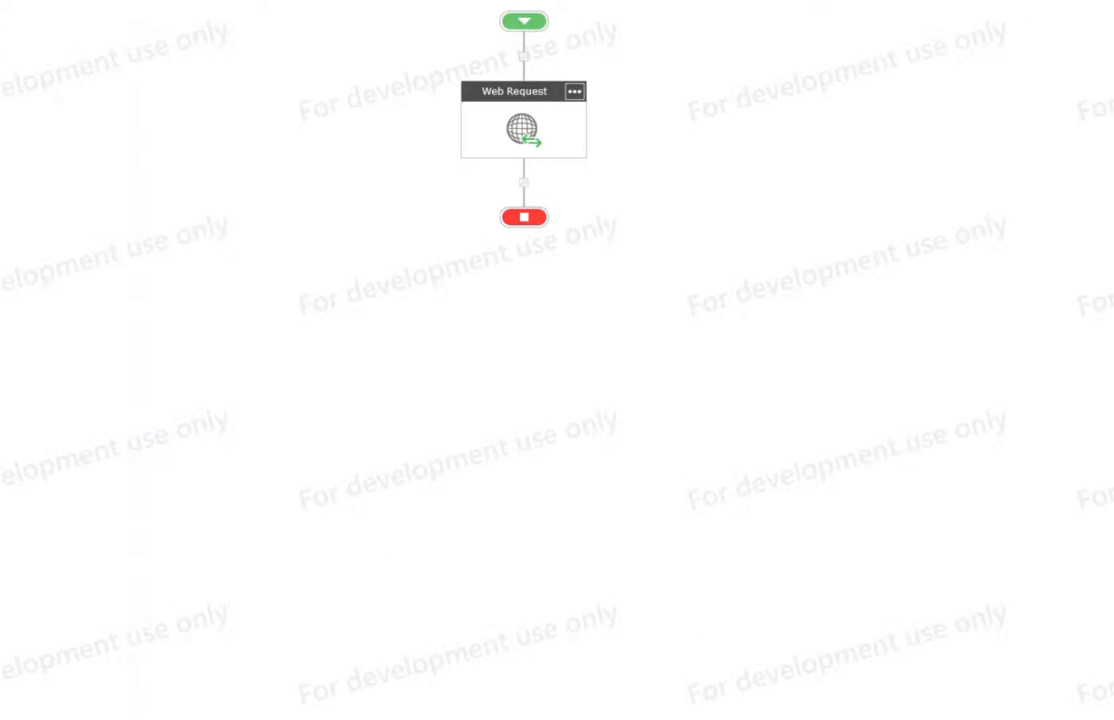
Add a Log to History List action after the Web Request and save it with the txtResponse workflow variable as its message
{"action": "left_click_drag", "start_coordinate": [330, 165], "coordinate": [525, 182]}
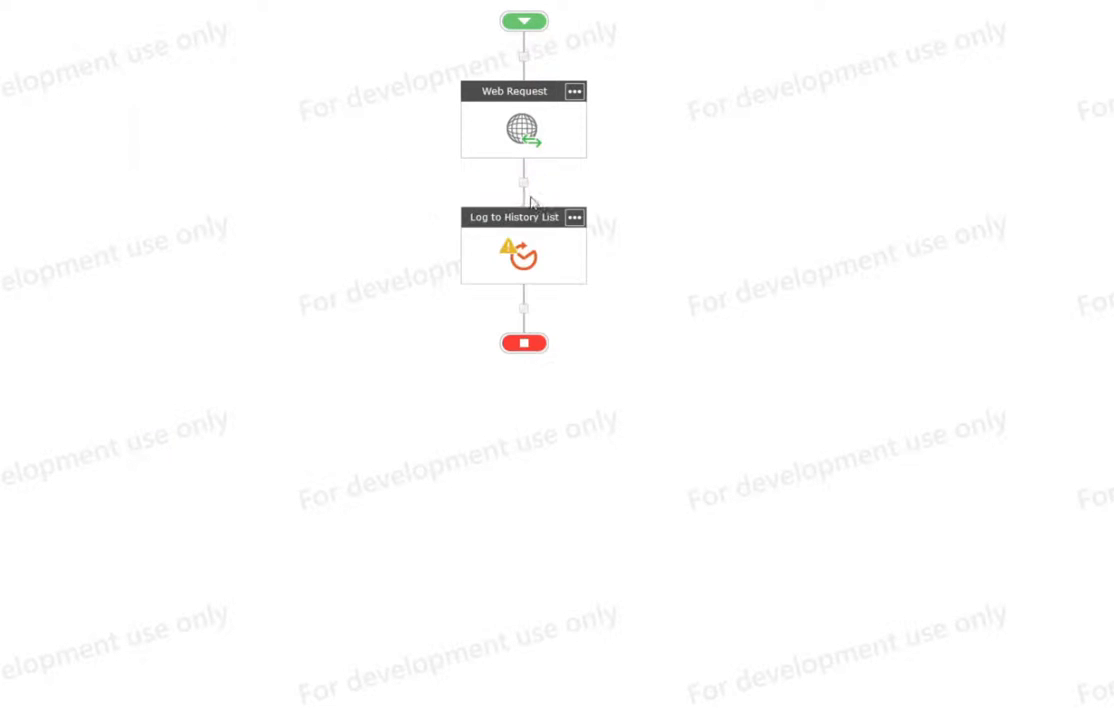
{"action": "double_click", "coordinate": [512, 268]}
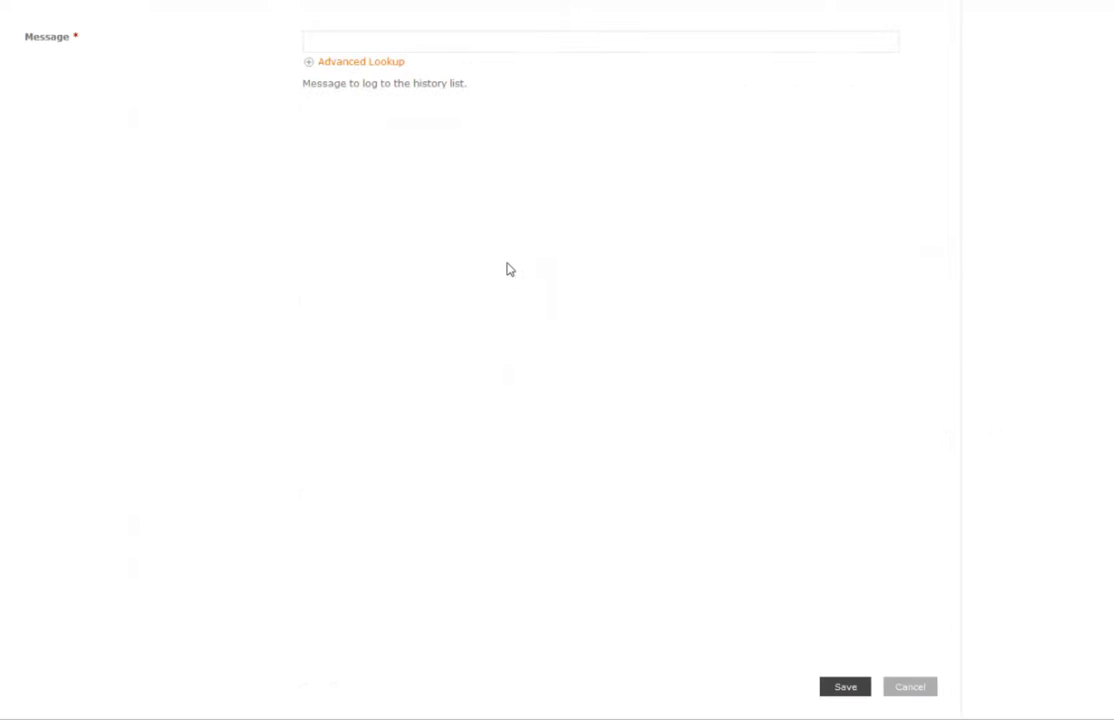
{"action": "left_click", "coordinate": [358, 44]}
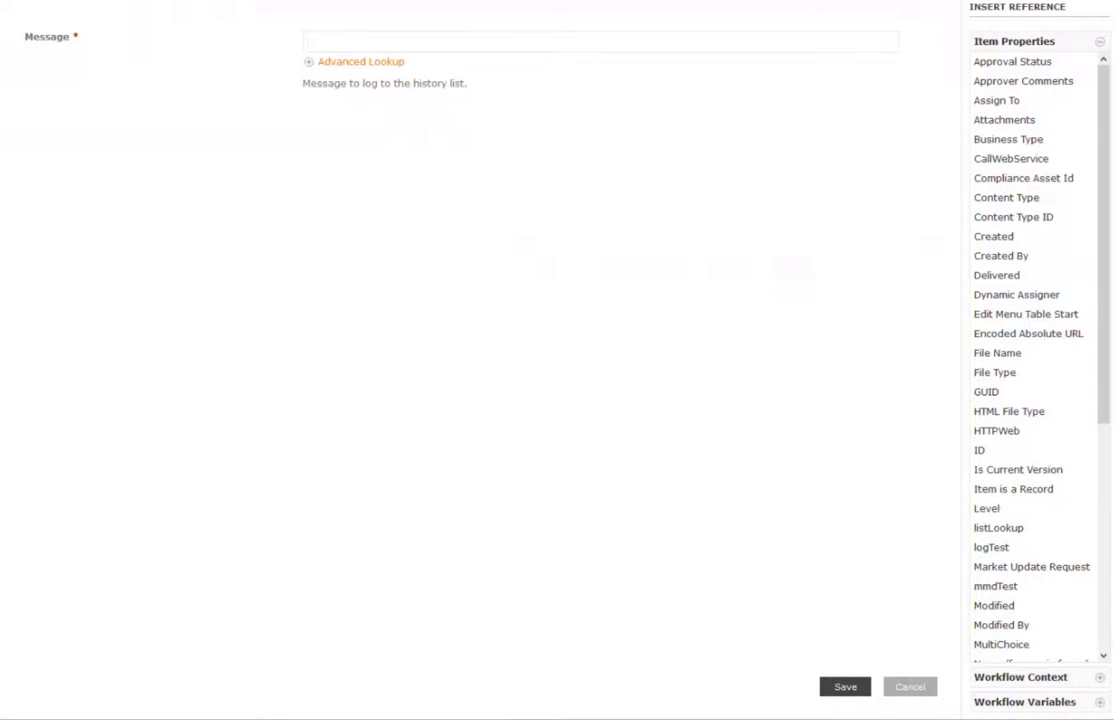
{"action": "left_click", "coordinate": [1022, 702]}
{"action": "left_click", "coordinate": [997, 137]}
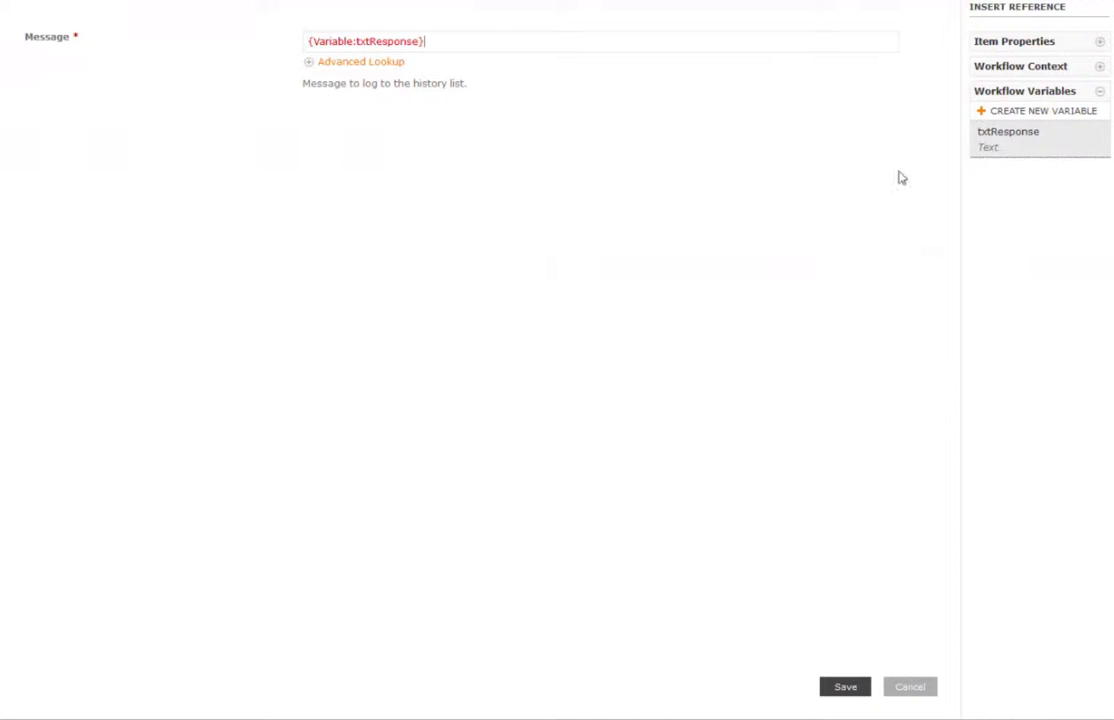
{"action": "left_click", "coordinate": [848, 687]}
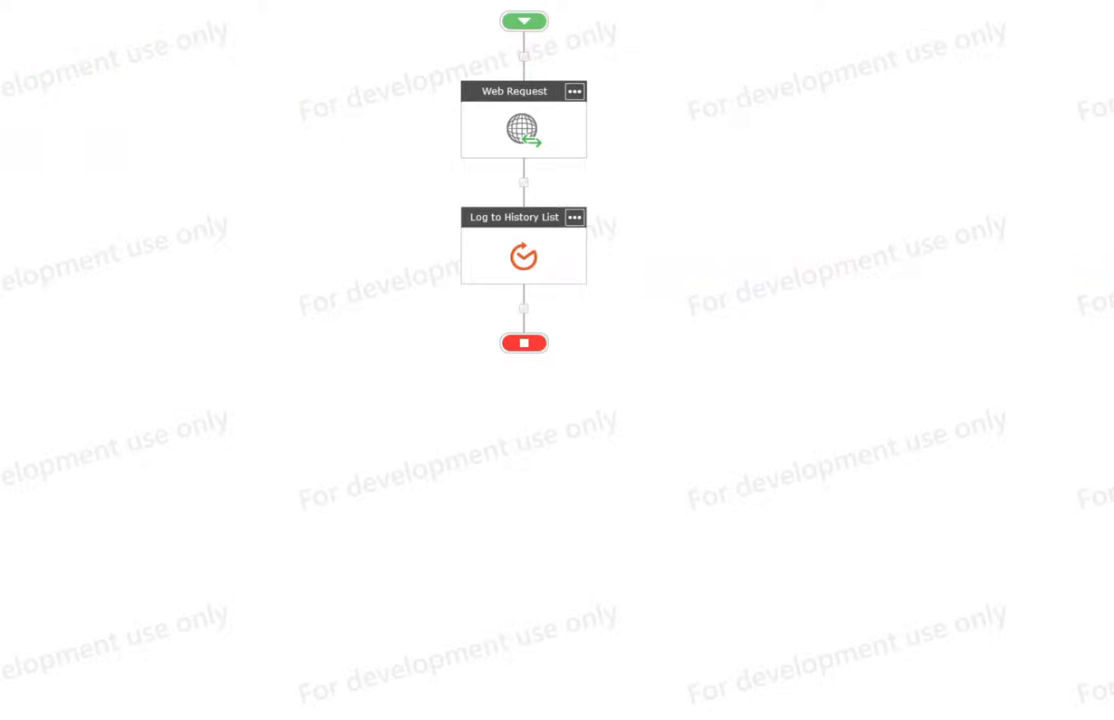
Add a Query XML action after the Log to History List action
{"action": "left_click_drag", "start_coordinate": [2, 160], "coordinate": [524, 310]}
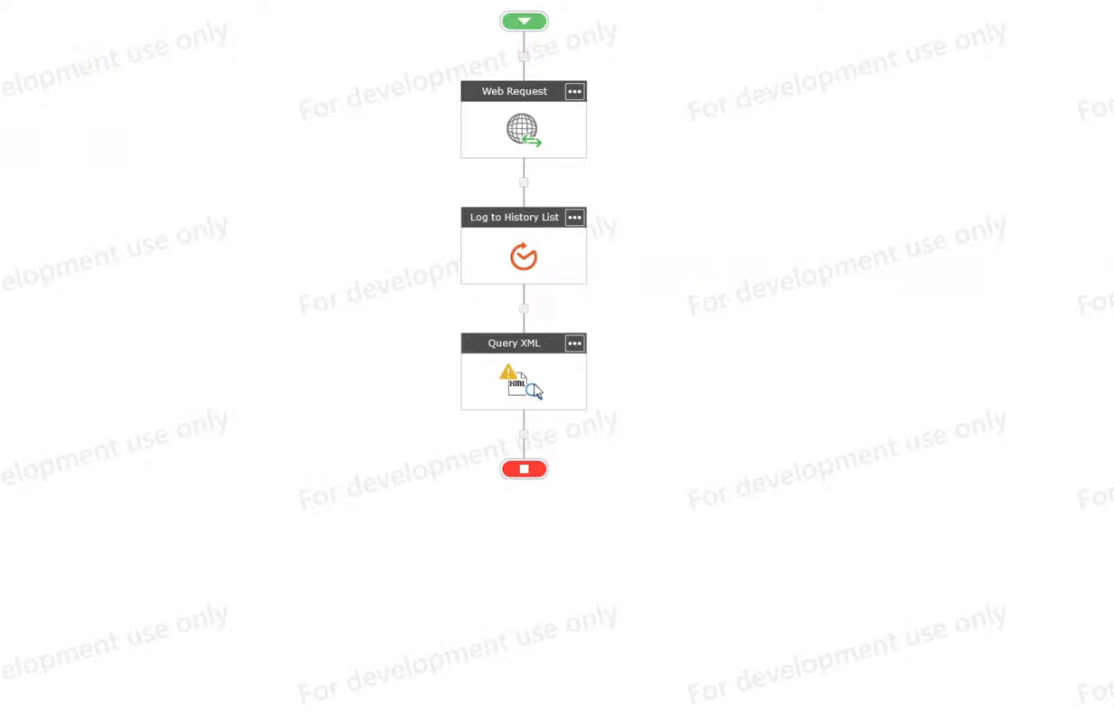
{"action": "double_click", "coordinate": [466, 342]}
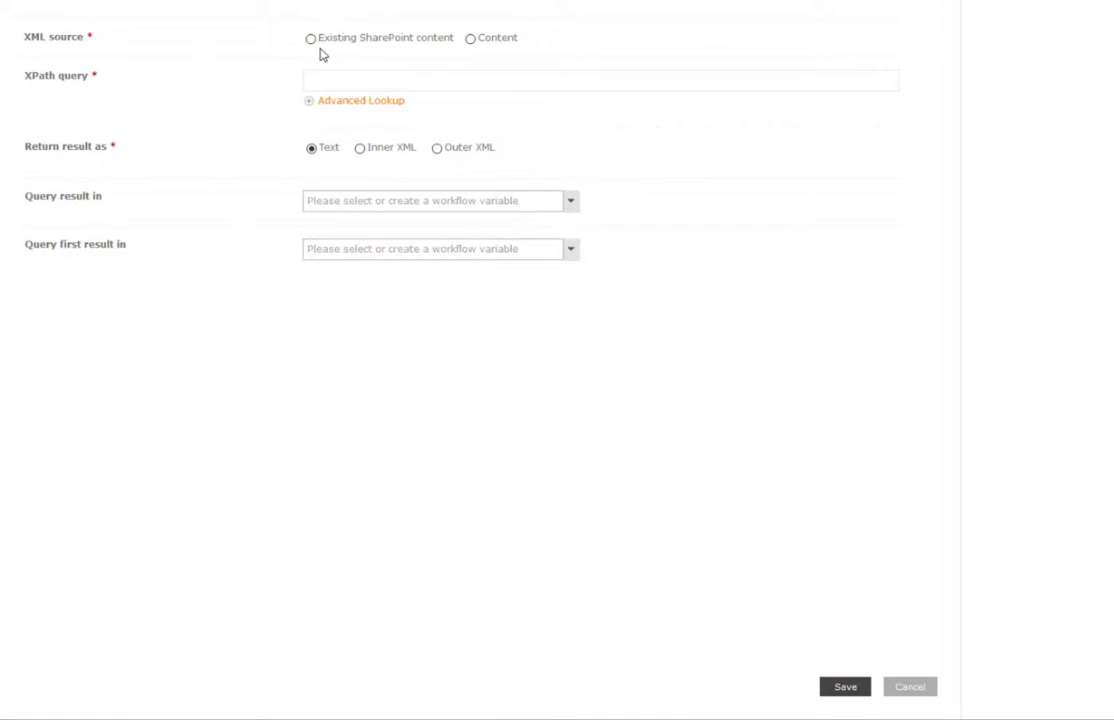
{"action": "left_click", "coordinate": [472, 40]}
{"action": "left_click", "coordinate": [311, 66]}
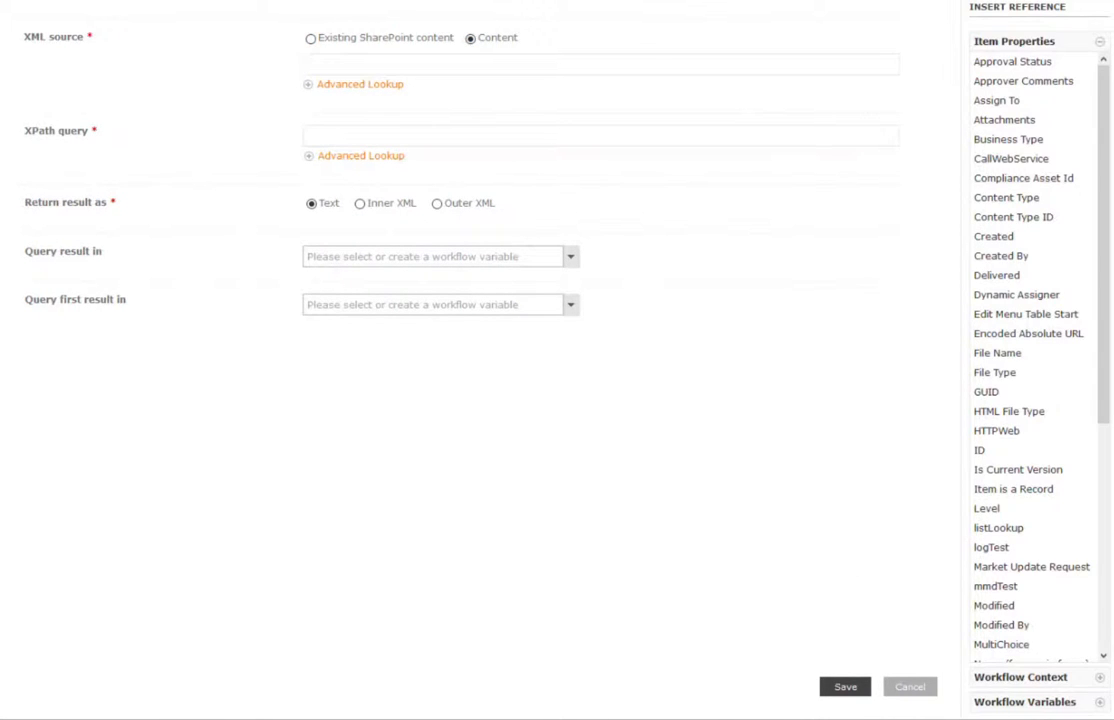
{"action": "left_click", "coordinate": [1028, 703]}
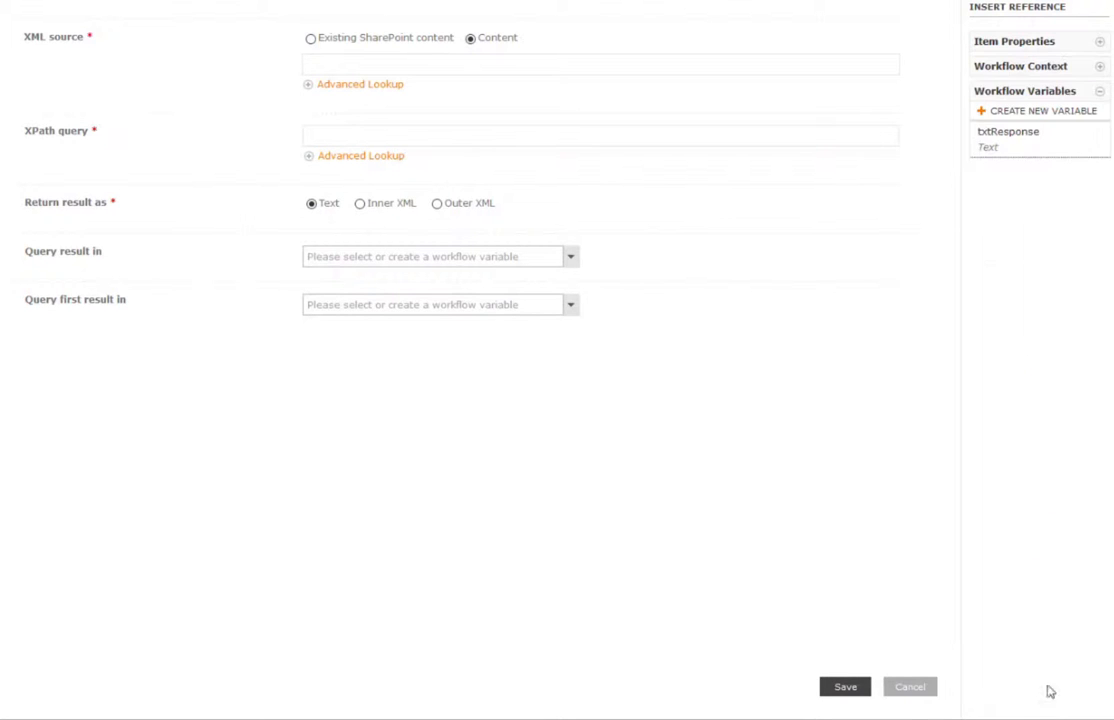
{"action": "left_click", "coordinate": [1052, 146]}
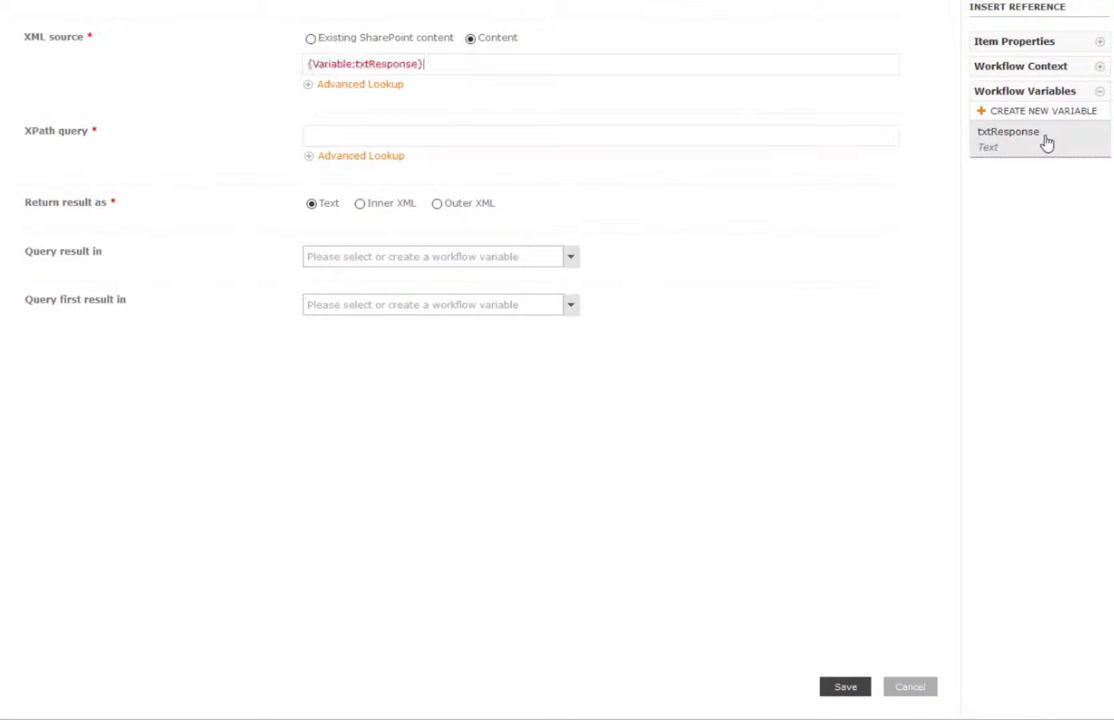
{"action": "left_click", "coordinate": [350, 136]}
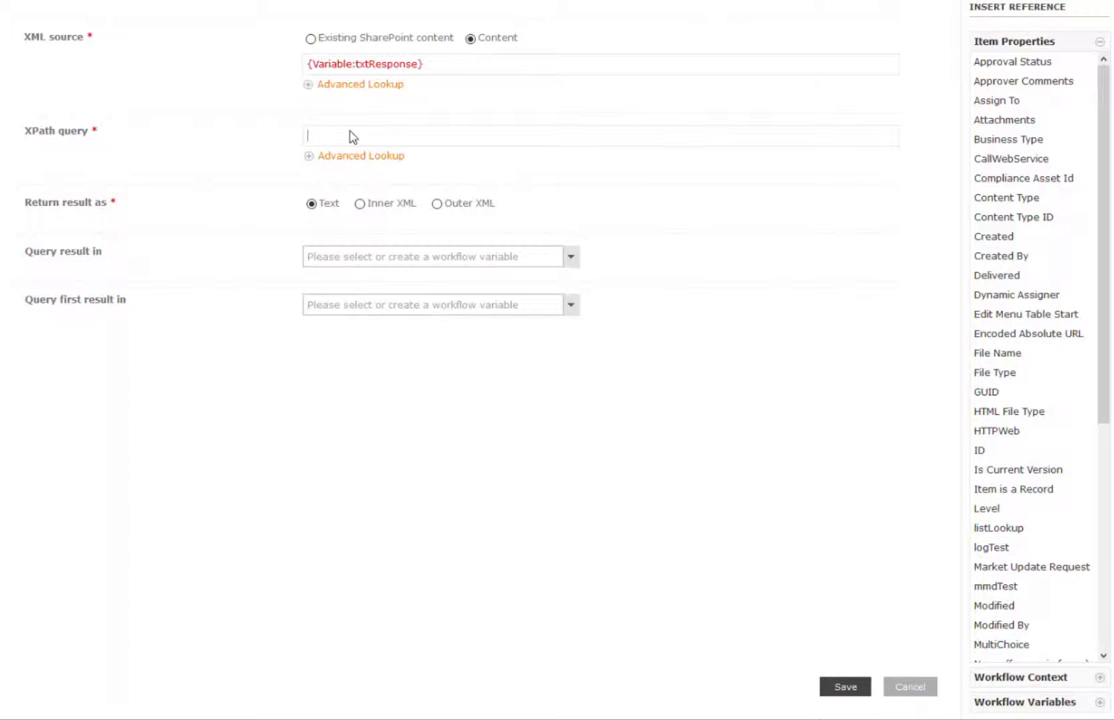
{"action": "left_click", "coordinate": [843, 695]}
{"action": "left_click", "coordinate": [893, 692]}
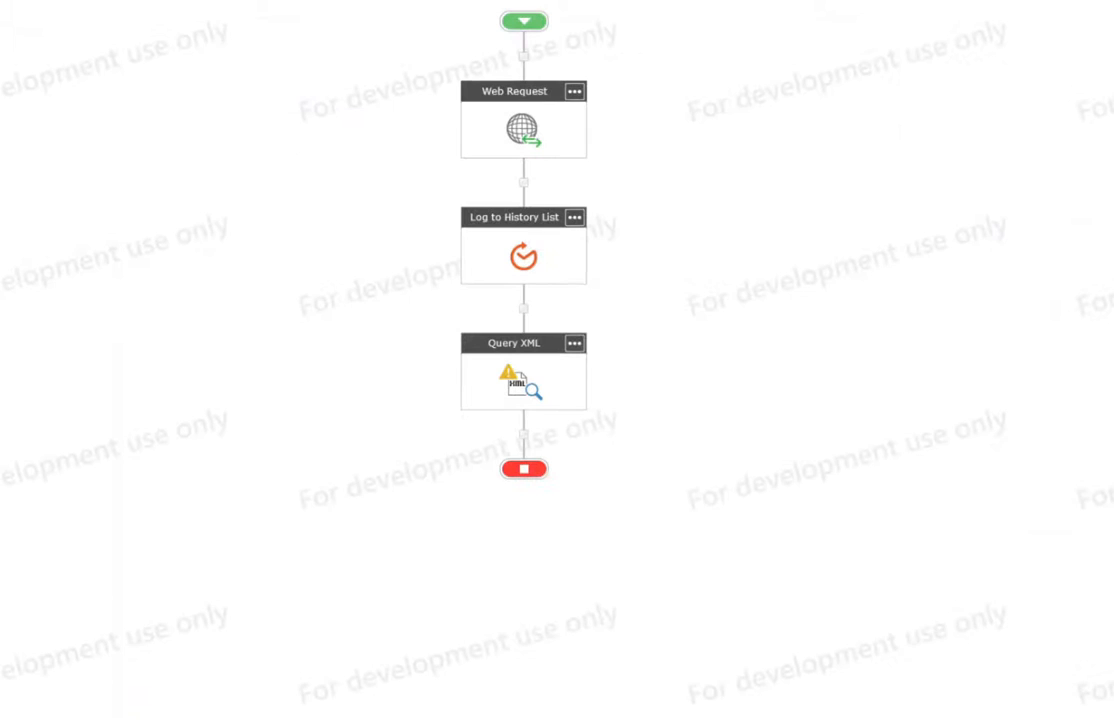